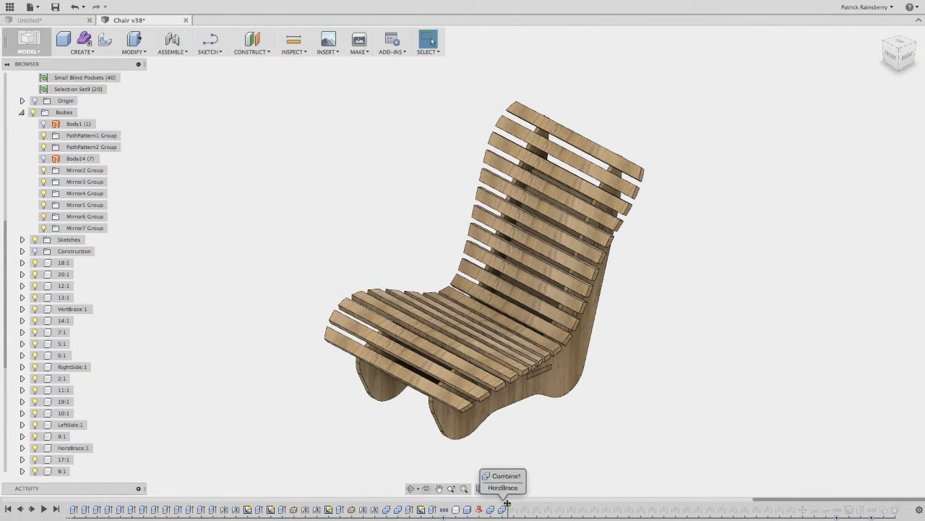
# Step: Zoom and pan around the flat-laid chair parts to inspect their dogbone-cornered slots and notches
pyautogui.moveTo(881, 500)
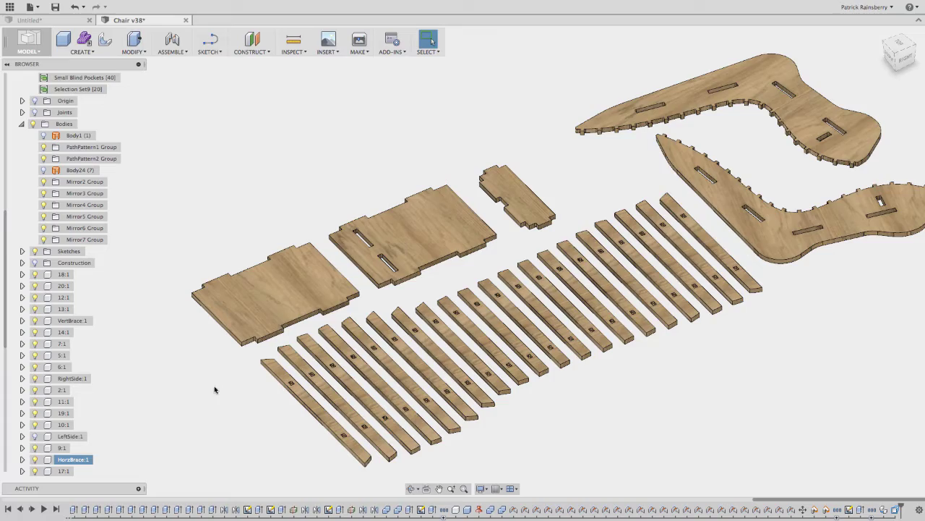
pyautogui.scroll(5, 235, 376)
pyautogui.scroll(3, 282, 266)
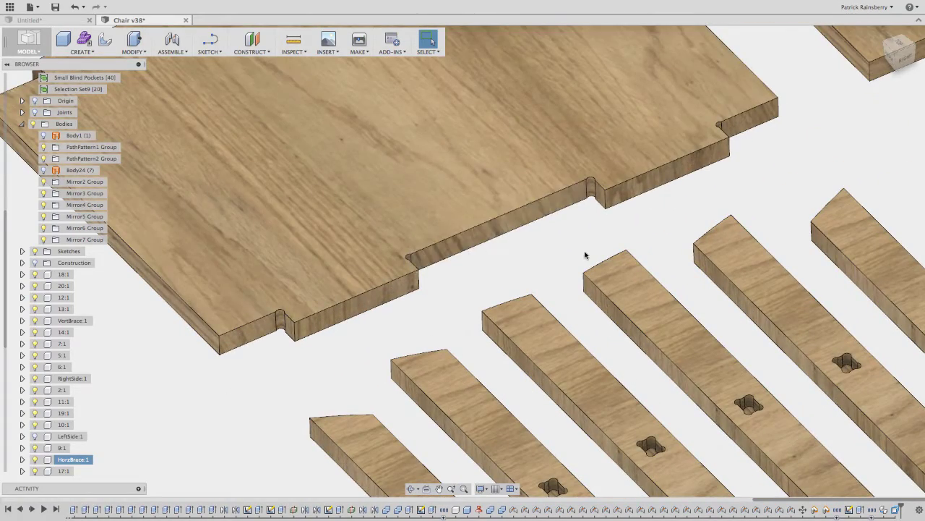
pyautogui.scroll(-5, 587, 258)
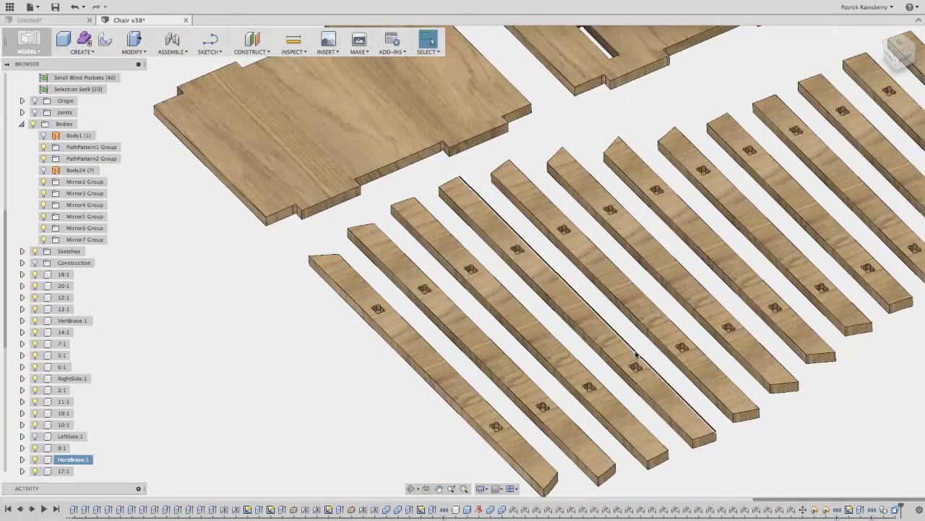
pyautogui.scroll(8, 643, 358)
pyautogui.scroll(-8, 644, 358)
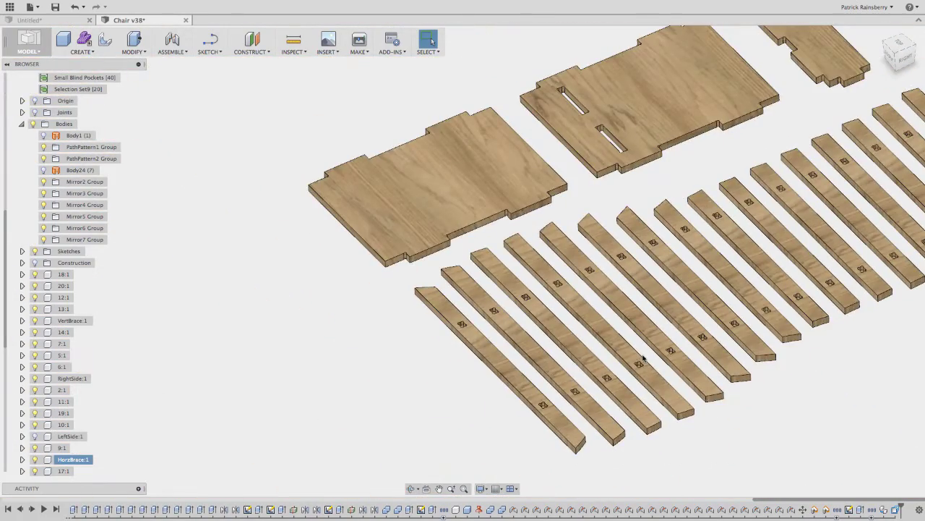
pyautogui.scroll(-2, 653, 287)
pyautogui.moveTo(654, 287); pyautogui.dragTo(373, 353, button='middle')
pyautogui.scroll(-2, 434, 333)
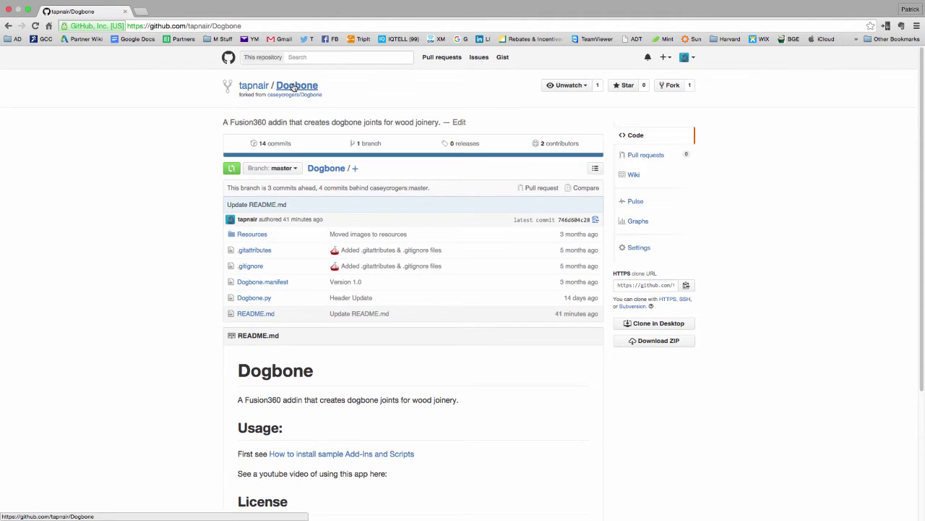
# Step: Scroll the Dogbone README to its usage notes and follow the add-in installation link
pyautogui.rightClick(368, 112)
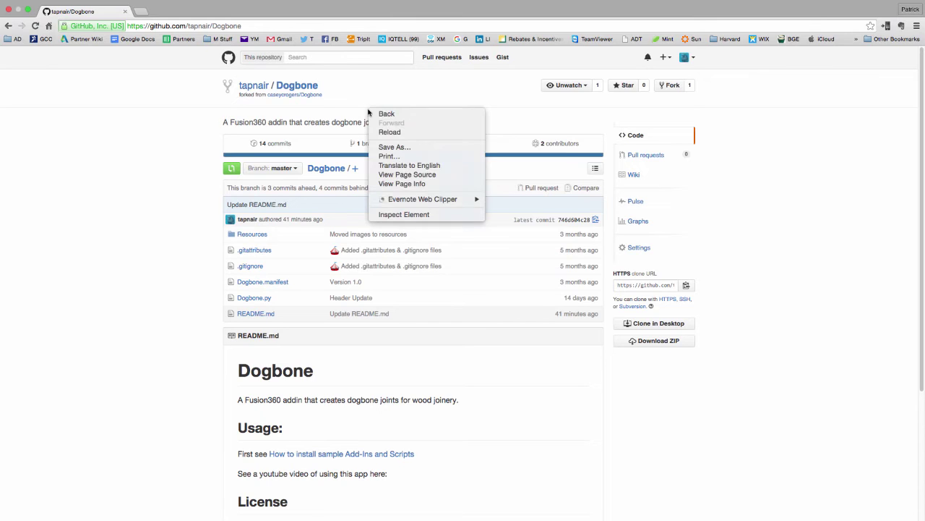
pyautogui.click(364, 115)
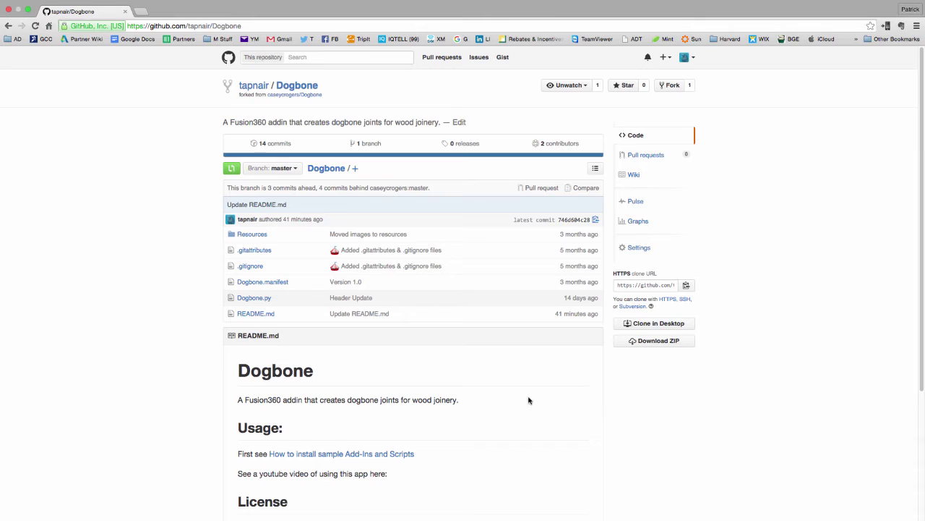
pyautogui.scroll(-2, 495, 415)
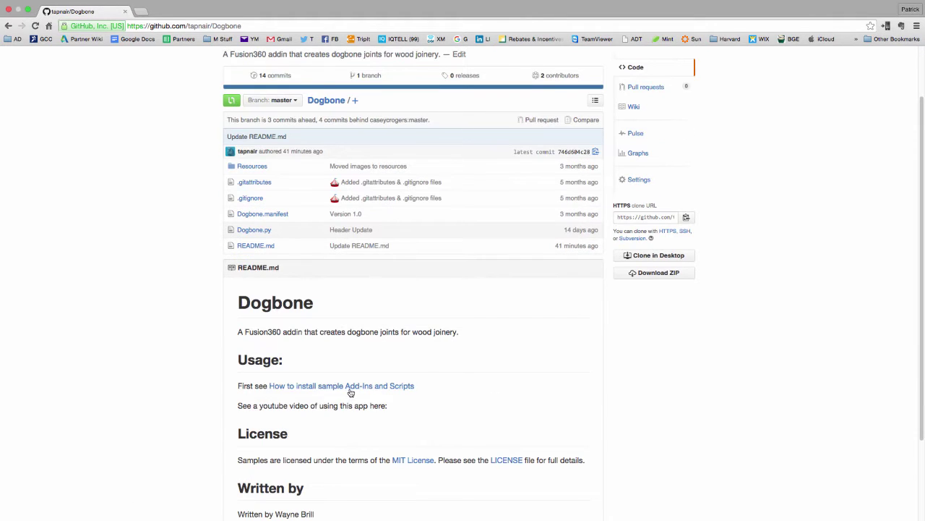
pyautogui.click(351, 388)
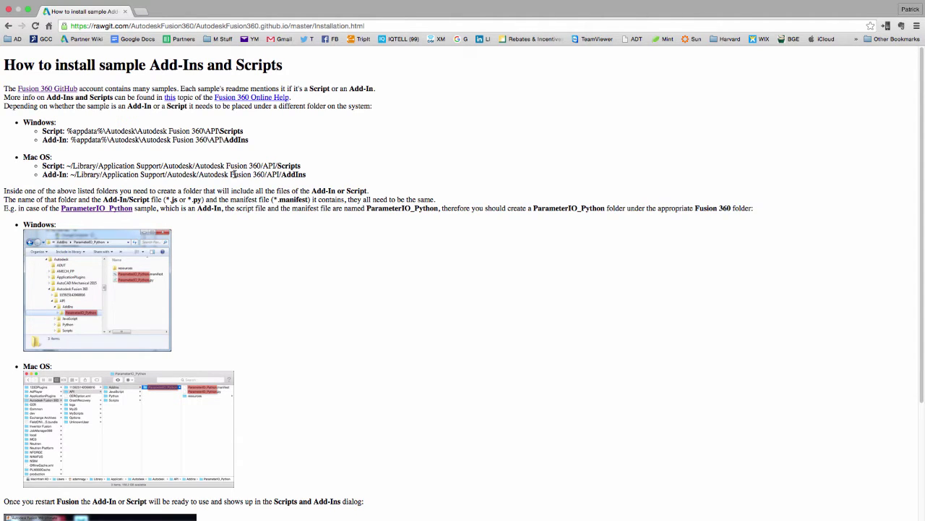
# Step: Scroll the installation guide down to the Windows and Mac AddIns folder paths
pyautogui.scroll(-2, 269, 331)
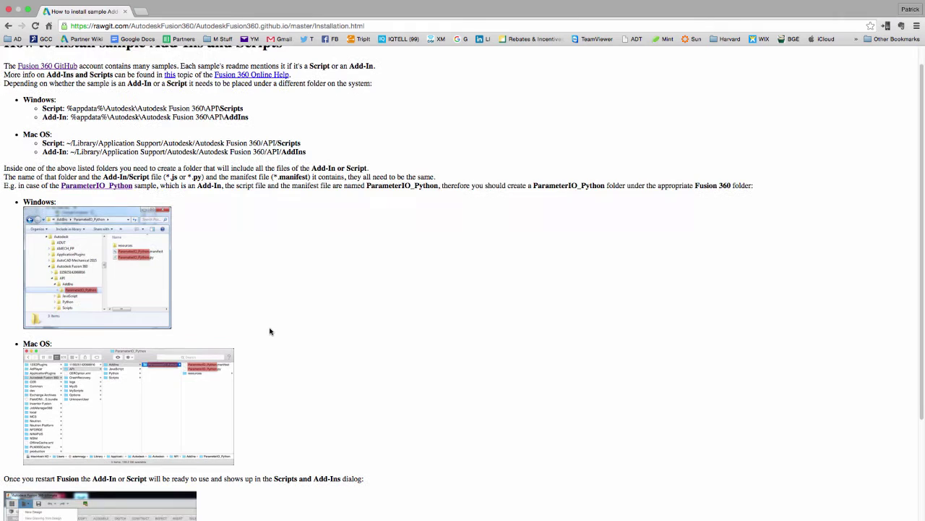
pyautogui.scroll(-5, 272, 304)
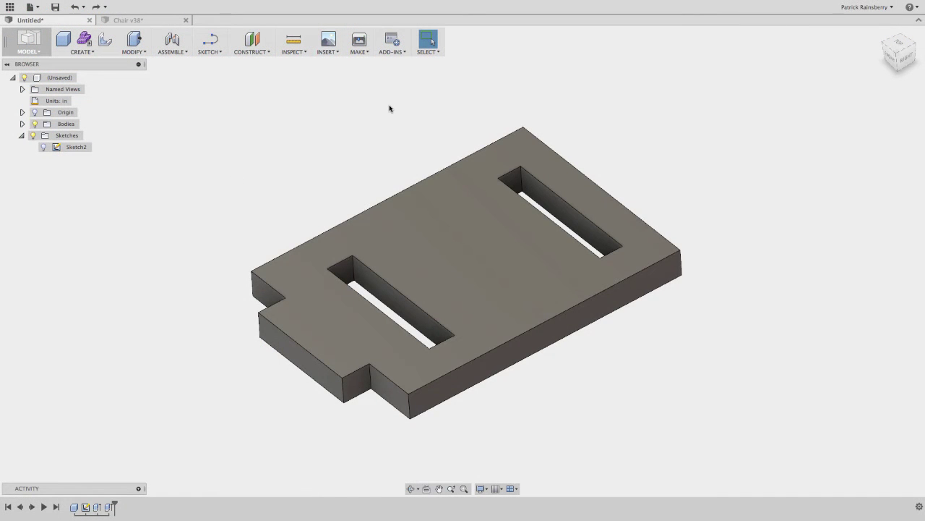
# Step: Select Dogbone under Add-Ins, enable Run on Startup, and launch it
pyautogui.click(394, 43)
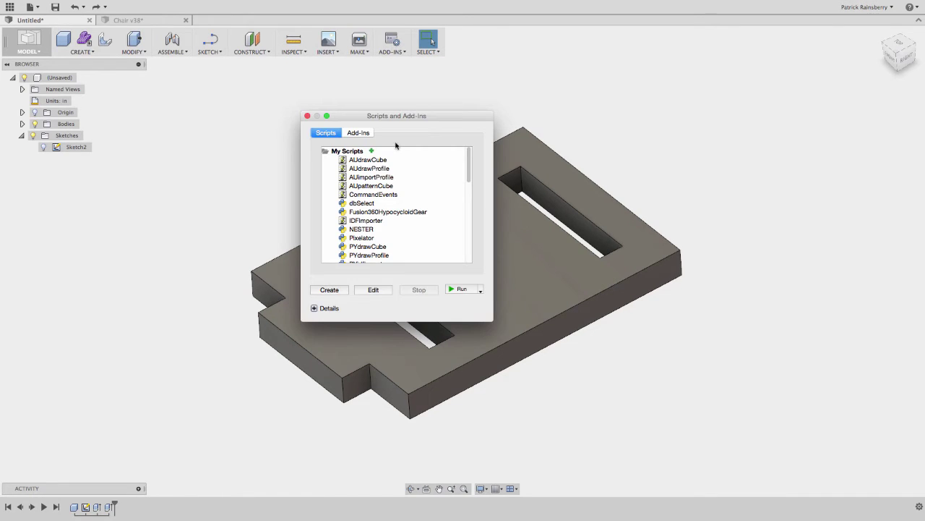
pyautogui.click(368, 133)
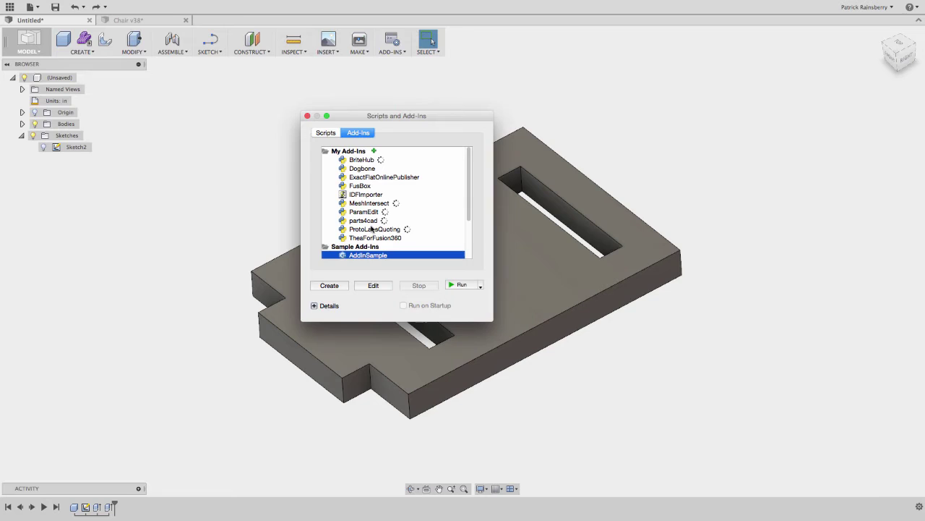
pyautogui.click(358, 171)
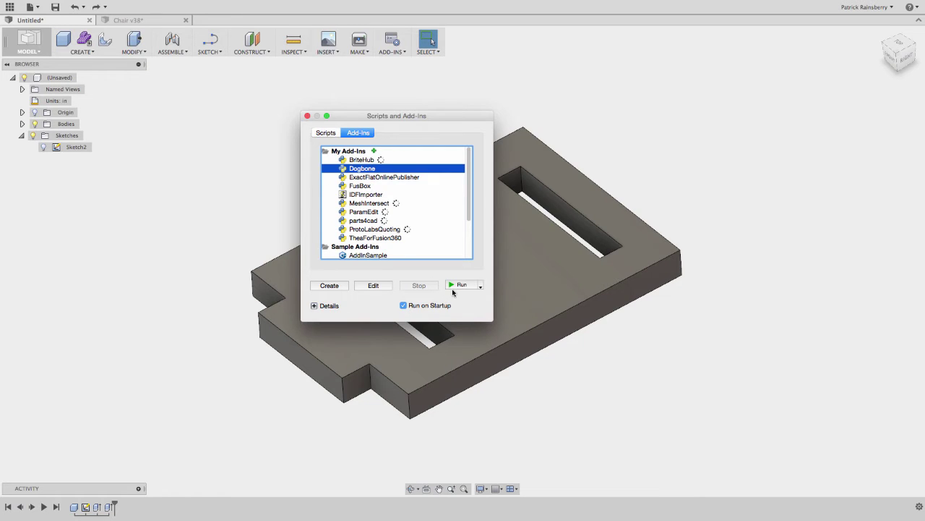
pyautogui.press('Escape')
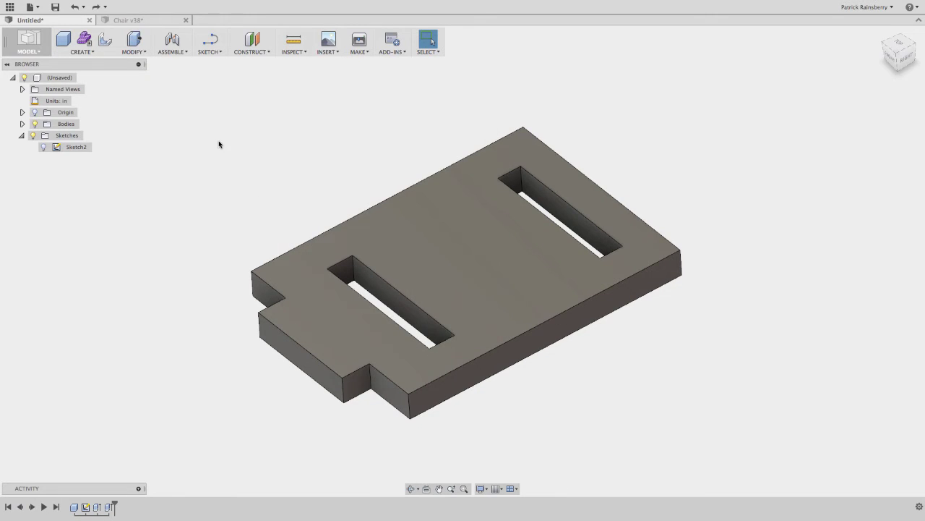
# Step: Cut 0.25 in dogbones on the vertical corner edges of both slots and the notch
pyautogui.click(94, 54)
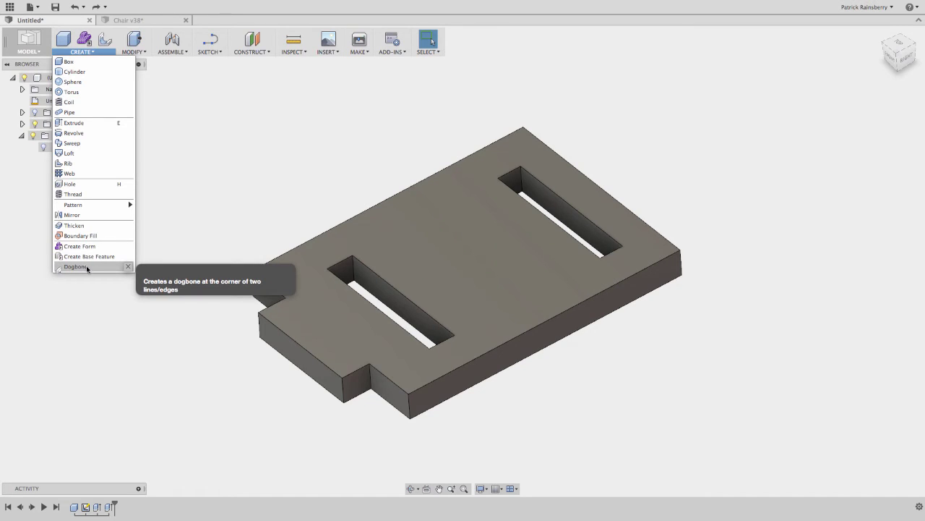
pyautogui.click(183, 167)
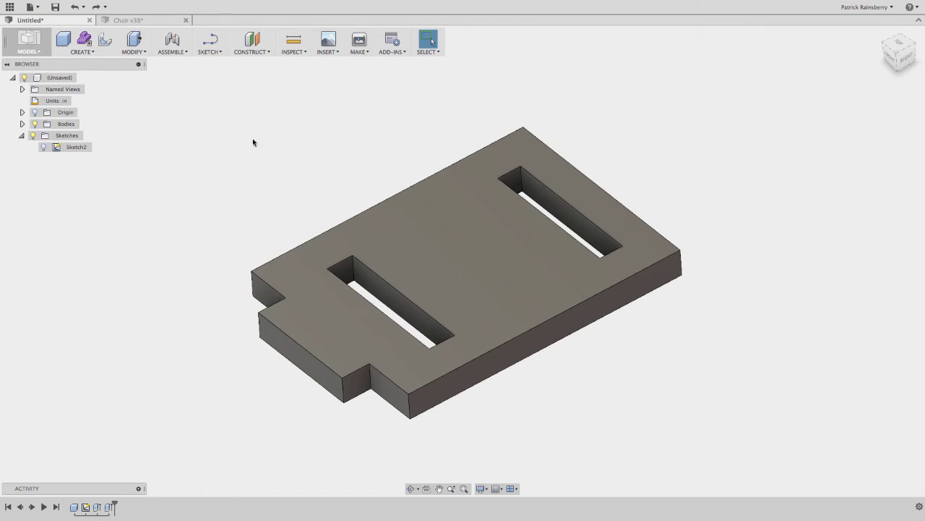
pyautogui.click(104, 41)
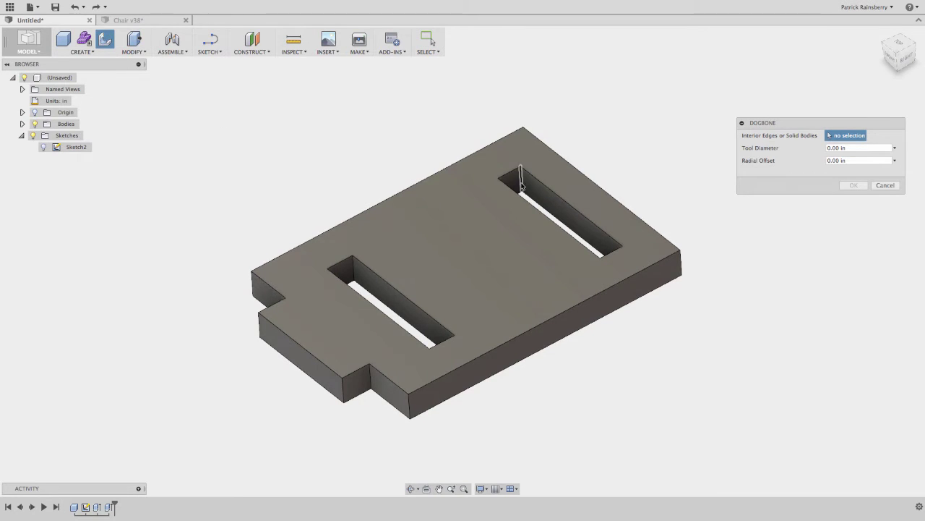
pyautogui.click(521, 179)
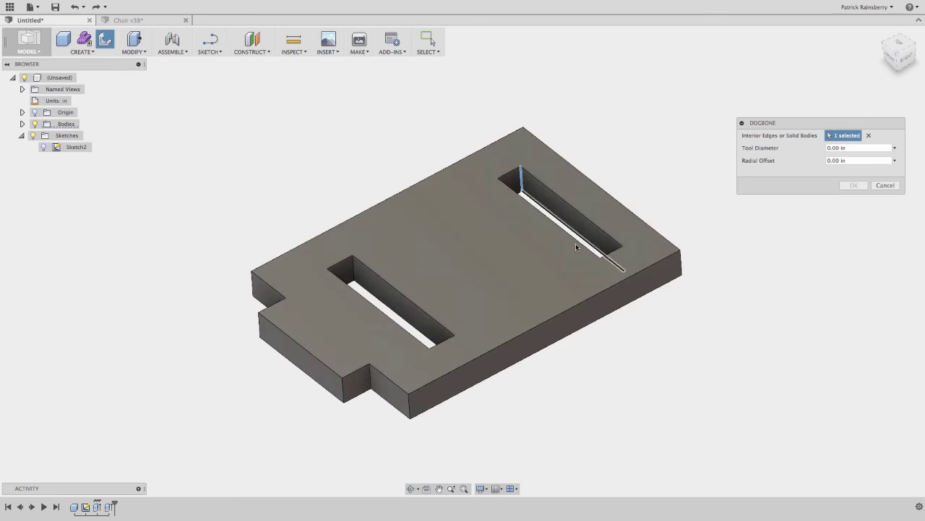
pyautogui.click(355, 274)
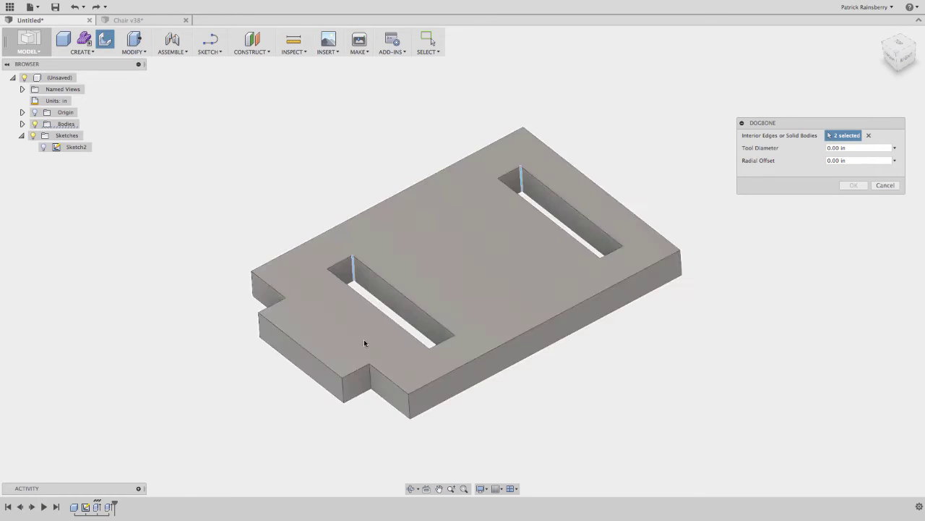
pyautogui.click(369, 375)
pyautogui.click(851, 149)
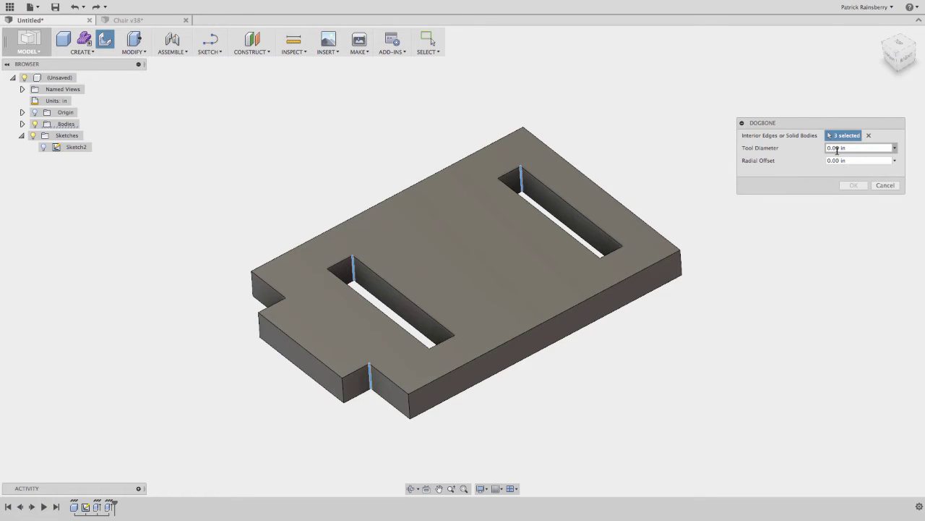
pyautogui.click(837, 148)
pyautogui.click(853, 186)
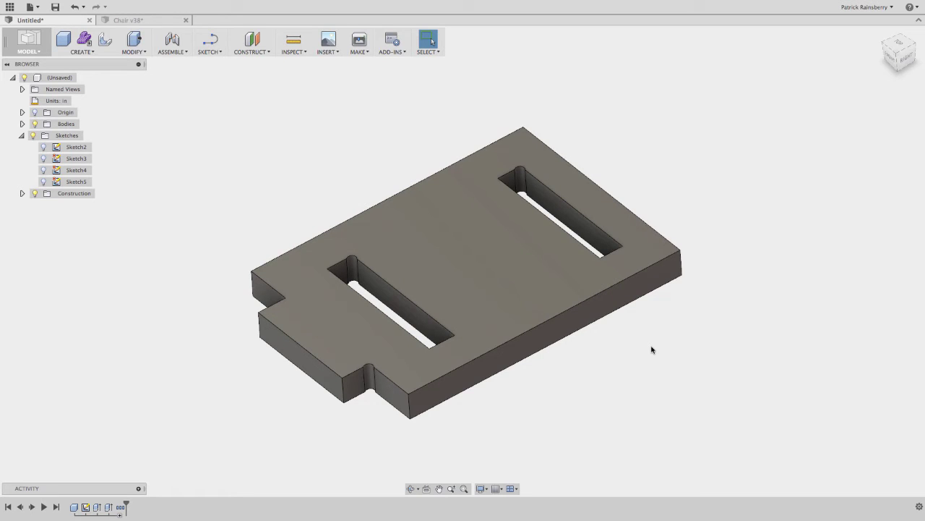
# Step: Undo the corner dogbones and restart Dogbone with the whole plate body selected
pyautogui.hotkey('ctrl', 'z')
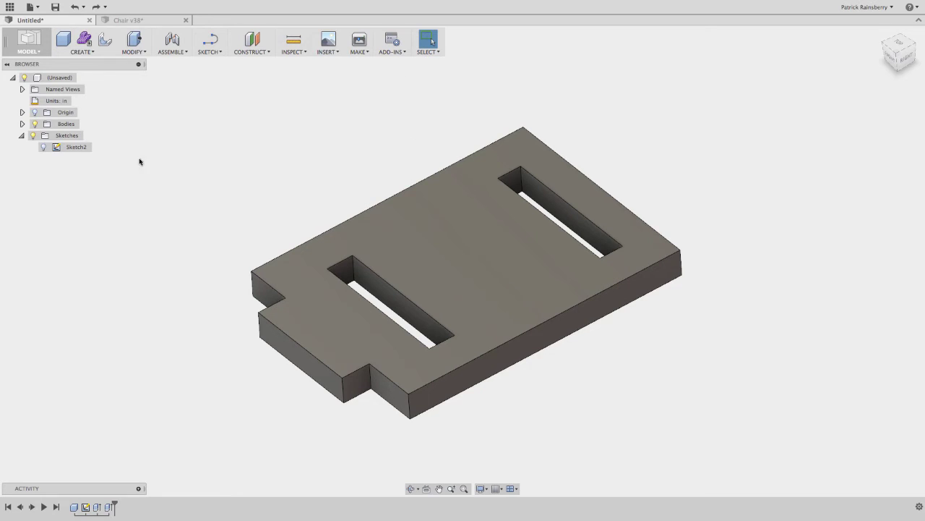
pyautogui.click(105, 41)
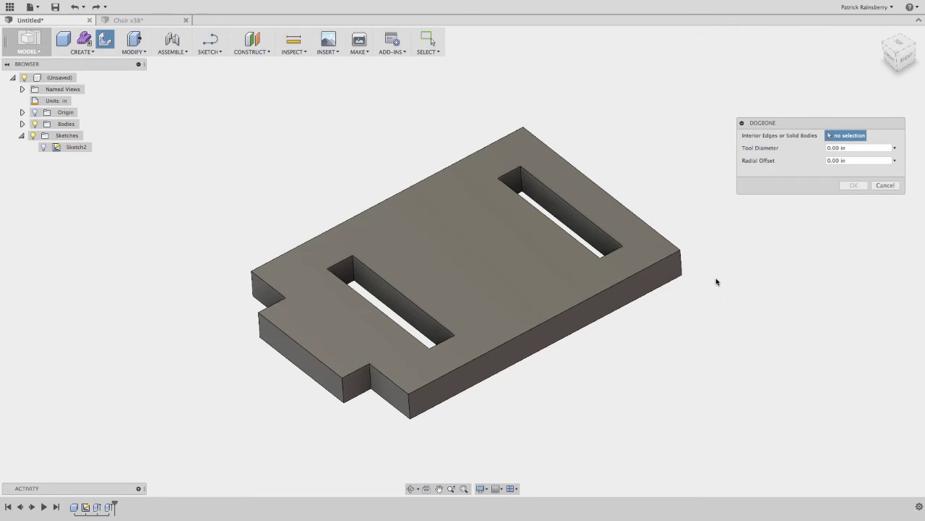
pyautogui.scroll(1, 717, 282)
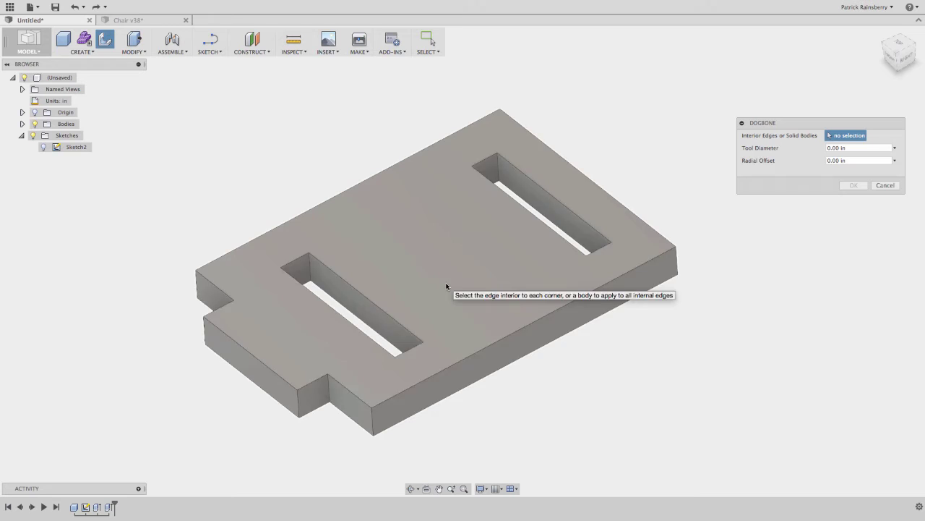
pyautogui.click(446, 286)
pyautogui.moveTo(621, 394)
pyautogui.keyDown('shift'); pyautogui.mouseDown(button='middle')
pyautogui.moveTo(612, 352)
pyautogui.moveTo(619, 394)
pyautogui.mouseUp(button='middle'); pyautogui.keyUp('shift')
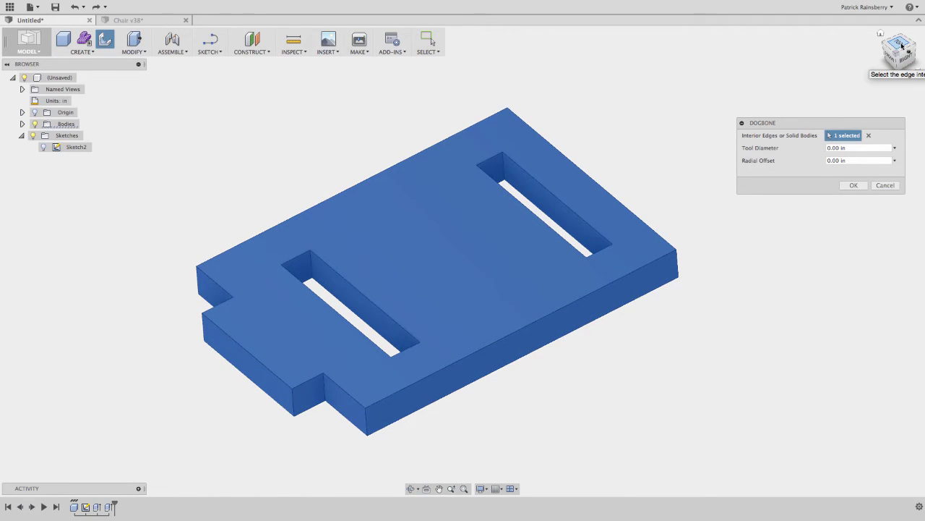
# Step: Show the origin axes and planes, then orbit the plate so its slots are visible
pyautogui.click(21, 112)
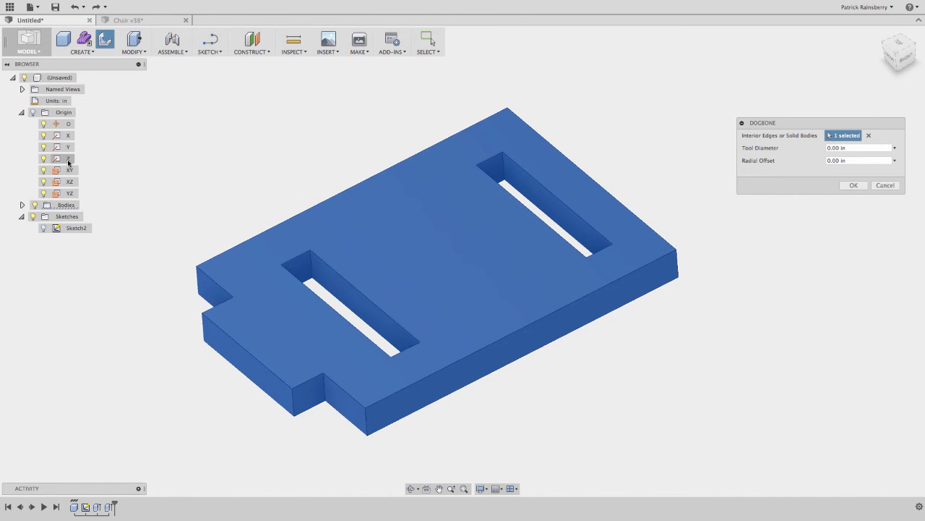
pyautogui.click(33, 113)
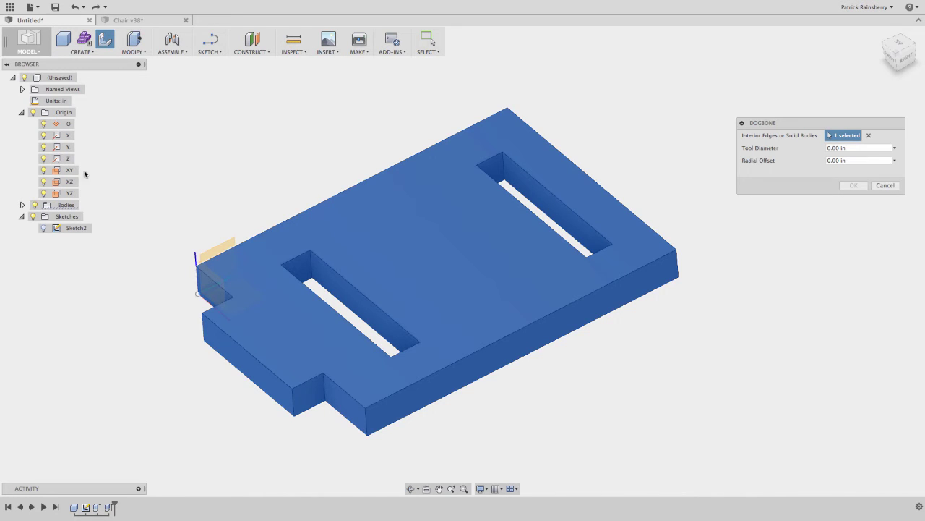
pyautogui.keyDown('shift'); pyautogui.moveTo(128, 223); pyautogui.dragTo(102, 196, button='middle'); pyautogui.keyUp('shift')
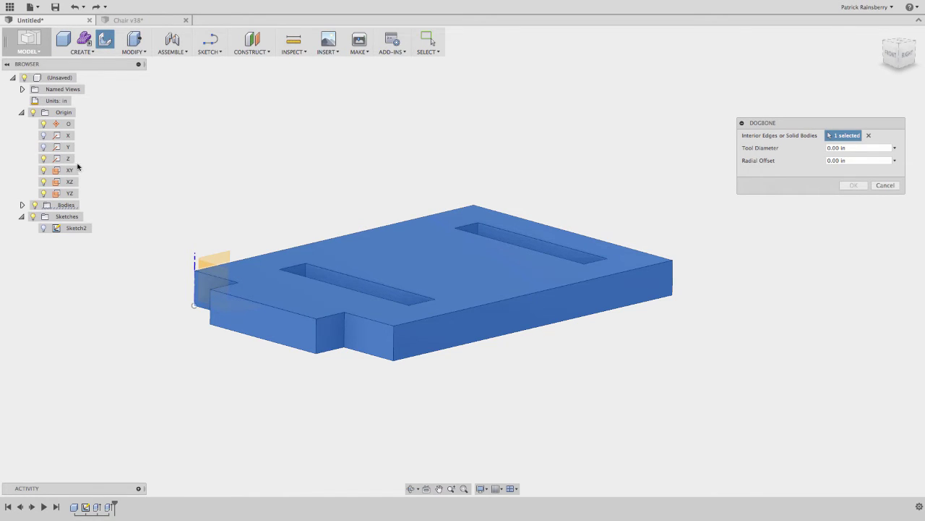
pyautogui.moveTo(260, 178)
pyautogui.keyDown('shift'); pyautogui.mouseDown(button='middle')
pyautogui.moveTo(223, 191)
pyautogui.moveTo(239, 205)
pyautogui.moveTo(254, 181)
pyautogui.mouseUp(button='middle'); pyautogui.keyUp('shift')
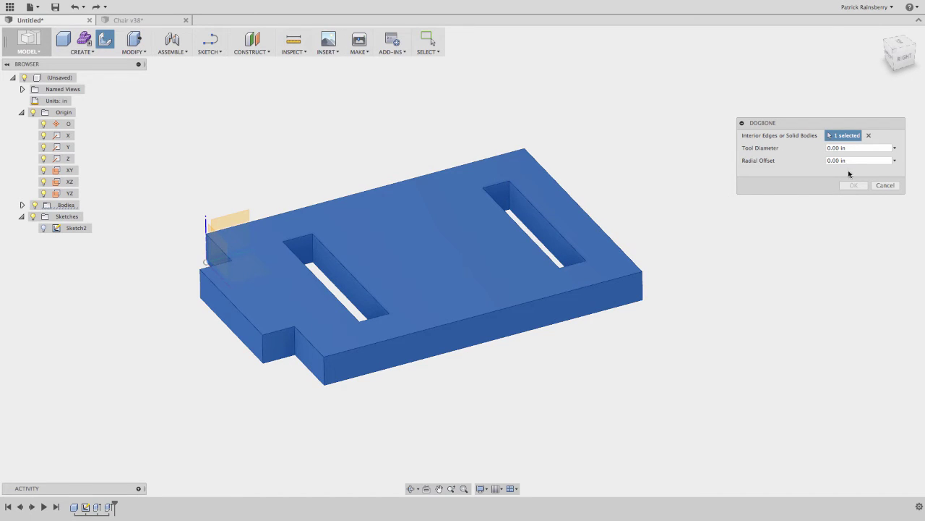
# Step: Set Tool Diameter to 0.25 in and apply the dogbones to the whole plate
pyautogui.click(835, 147)
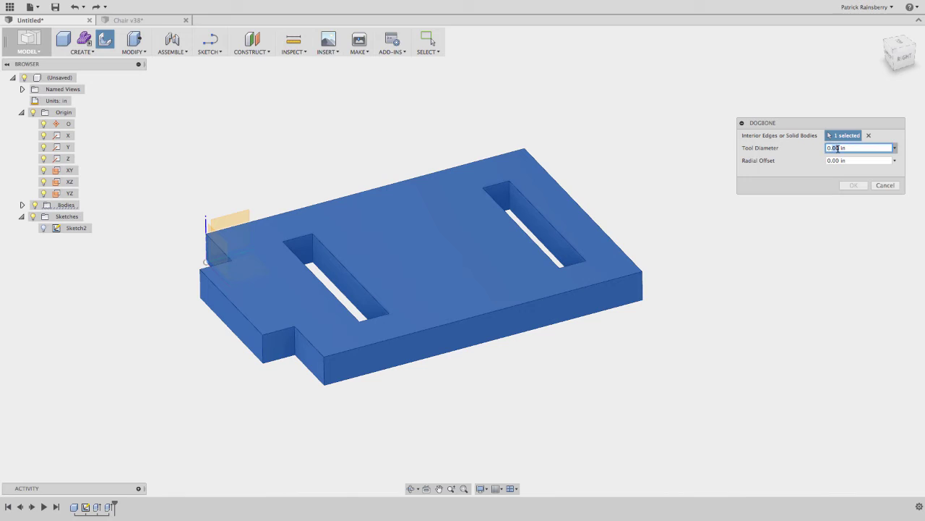
pyautogui.write('0.25')
pyautogui.click(854, 186)
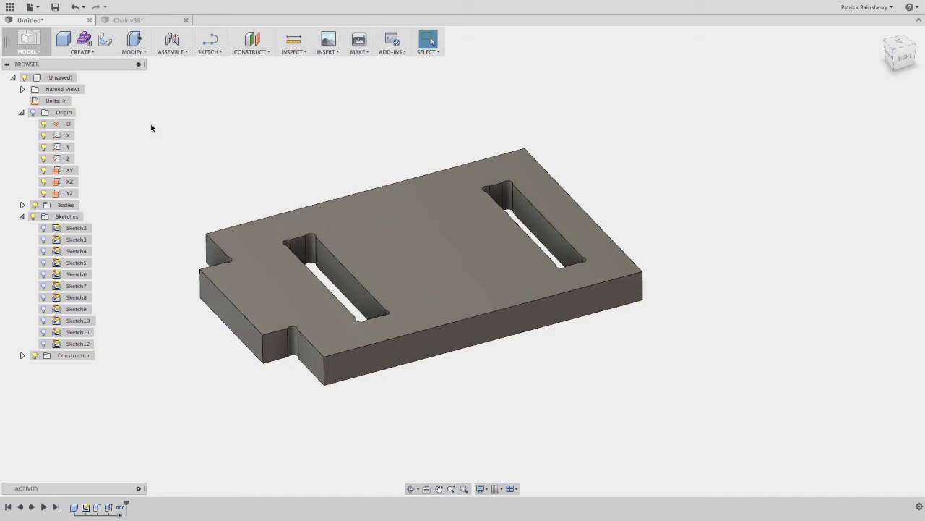
# Step: Orbit and tilt the plate to inspect the slot corners from above
pyautogui.moveTo(265, 108)
pyautogui.keyDown('shift'); pyautogui.mouseDown(button='middle')
pyautogui.moveTo(250, 188)
pyautogui.moveTo(256, 118)
pyautogui.mouseUp(button='middle'); pyautogui.keyUp('shift')
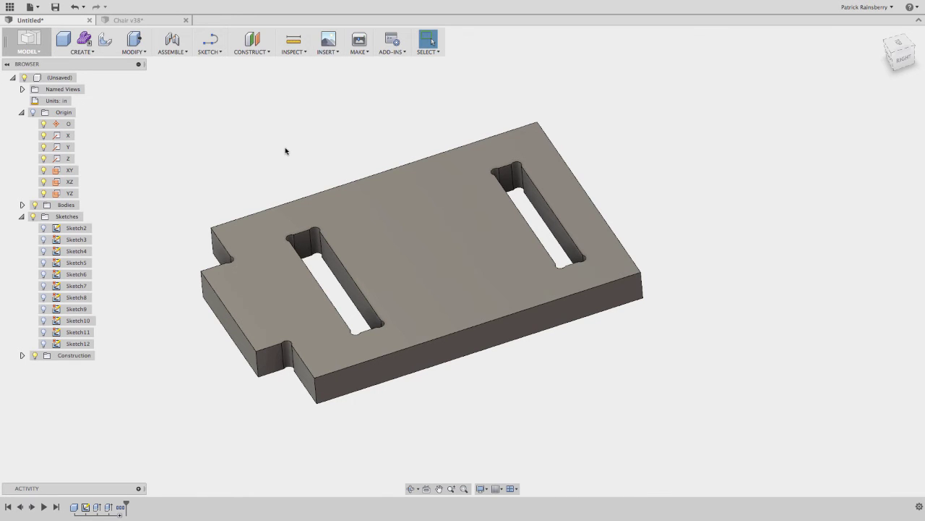
pyautogui.moveTo(285, 151)
pyautogui.keyDown('shift'); pyautogui.mouseDown(button='middle')
pyautogui.moveTo(292, 72)
pyautogui.moveTo(289, 233)
pyautogui.moveTo(275, 145)
pyautogui.moveTo(298, 107)
pyautogui.moveTo(300, 140)
pyautogui.mouseUp(button='middle'); pyautogui.keyUp('shift')
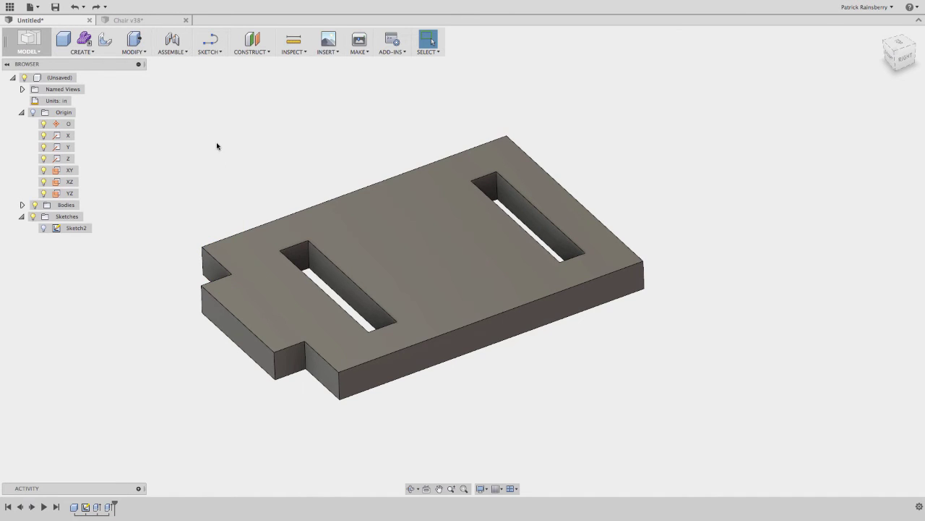
pyautogui.scroll(-2, 216, 146)
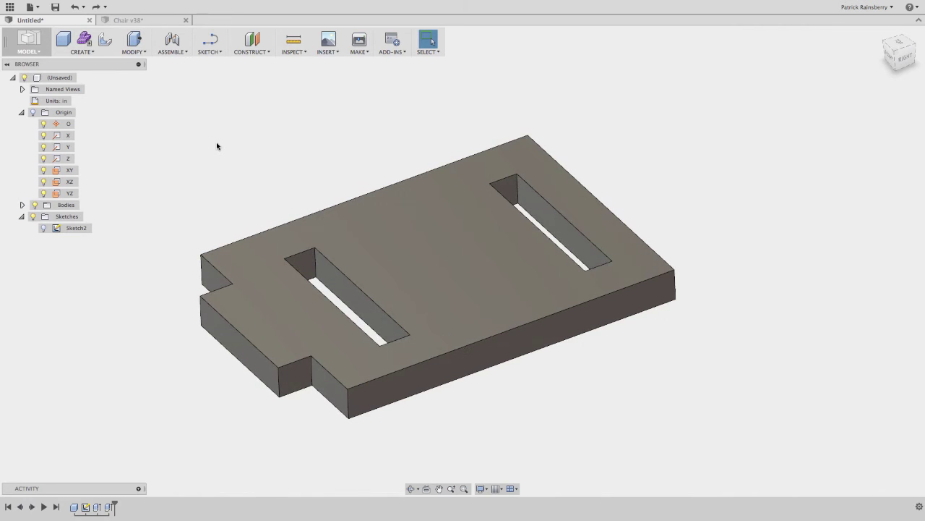
# Step: In Change Parameters, add a user parameter 'cutter' with expression .25 in
pyautogui.click(139, 52)
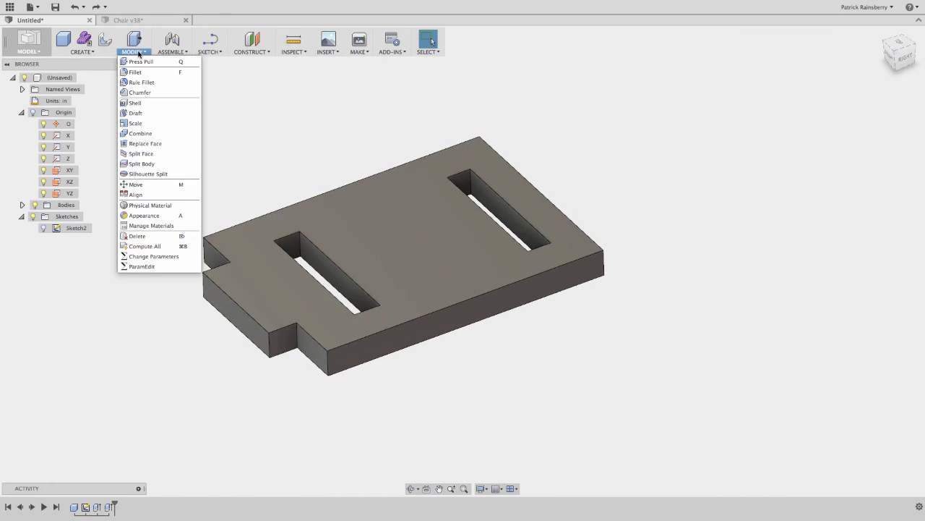
pyautogui.click(149, 257)
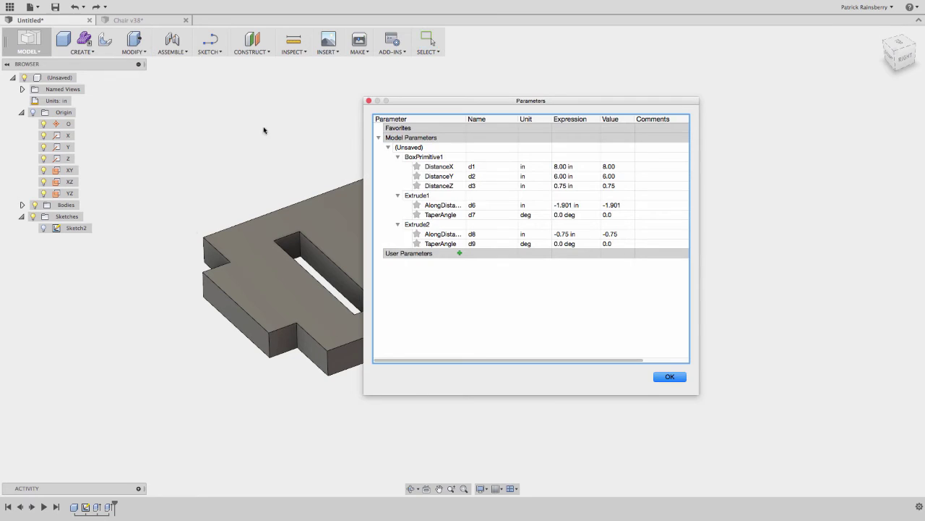
pyautogui.click(459, 254)
pyautogui.write('cutter')
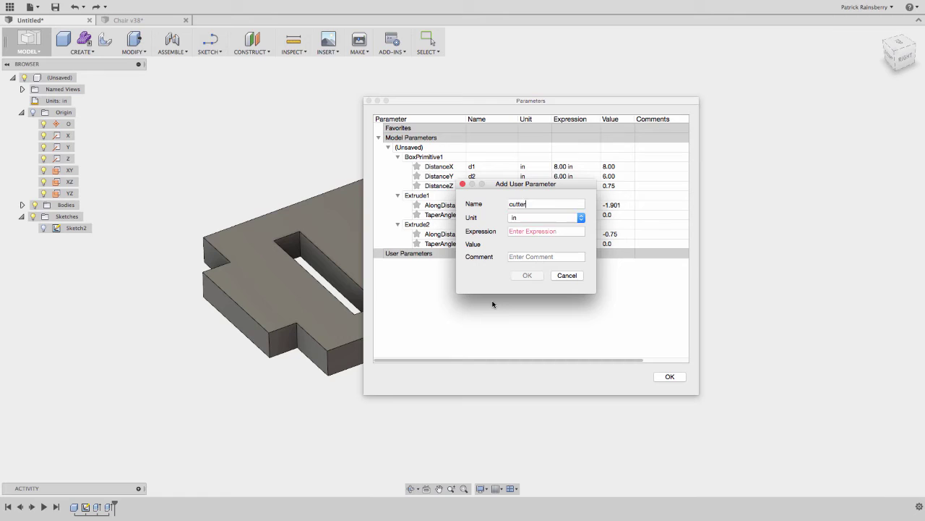
pyautogui.press('Tab')
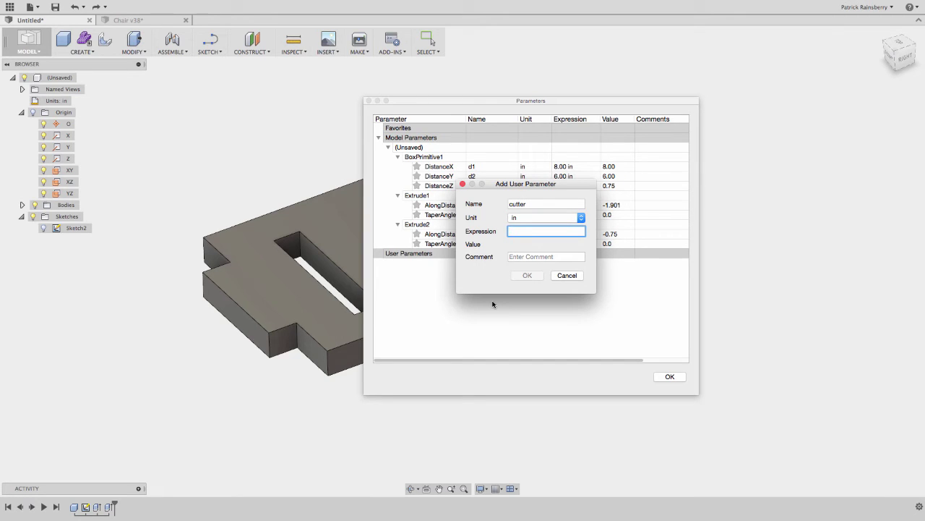
pyautogui.write('.25')
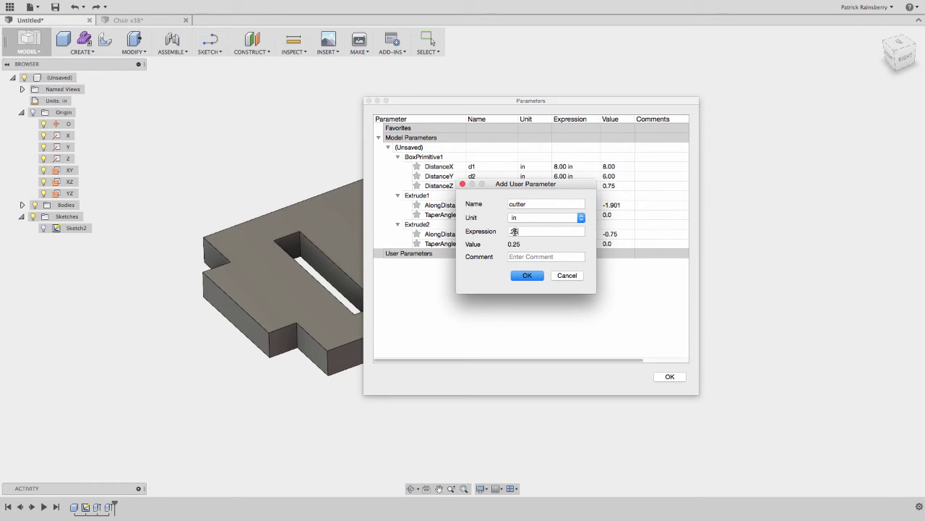
pyautogui.click(536, 279)
# Step: Run Dogbone on the plate body with Tool Diameter set to 'cutter'
pyautogui.click(670, 377)
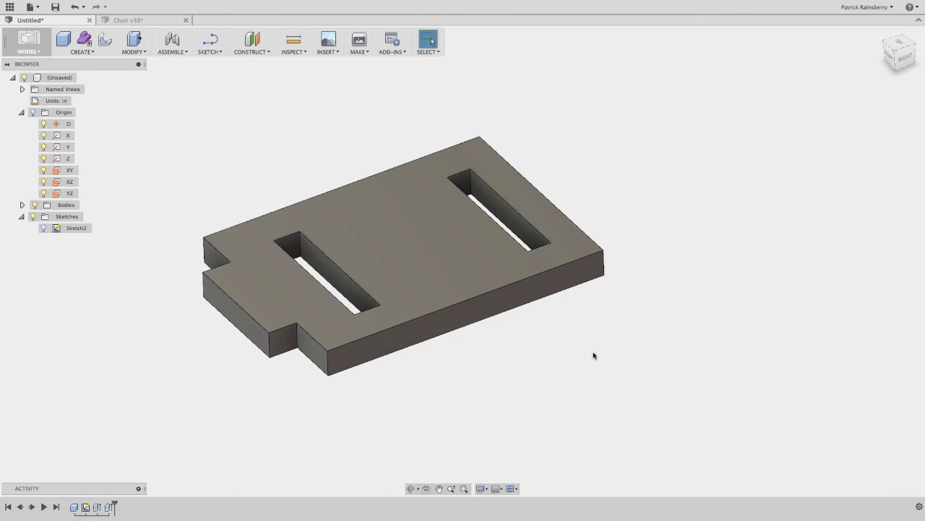
pyautogui.click(100, 37)
pyautogui.click(367, 241)
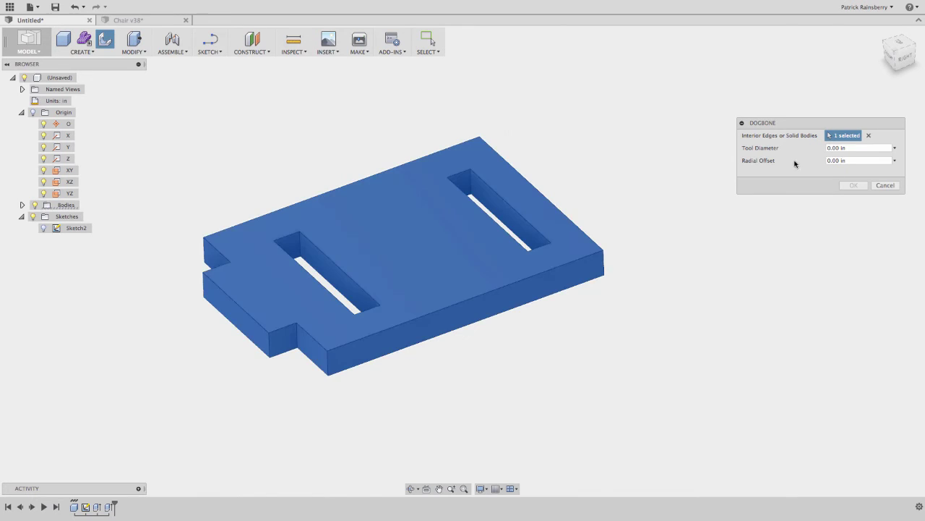
pyautogui.click(828, 148)
pyautogui.write('cutter')
pyautogui.click(852, 185)
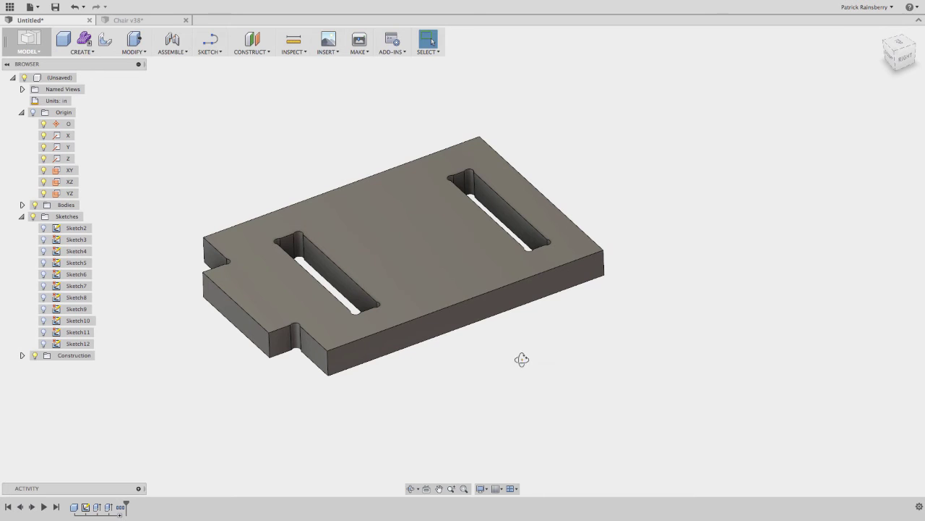
# Step: Change the 'cutter' user parameter's expression to 0.375 in through Change Parameters
pyautogui.keyDown('shift'); pyautogui.moveTo(521, 357); pyautogui.dragTo(522, 407, button='middle'); pyautogui.keyUp('shift')
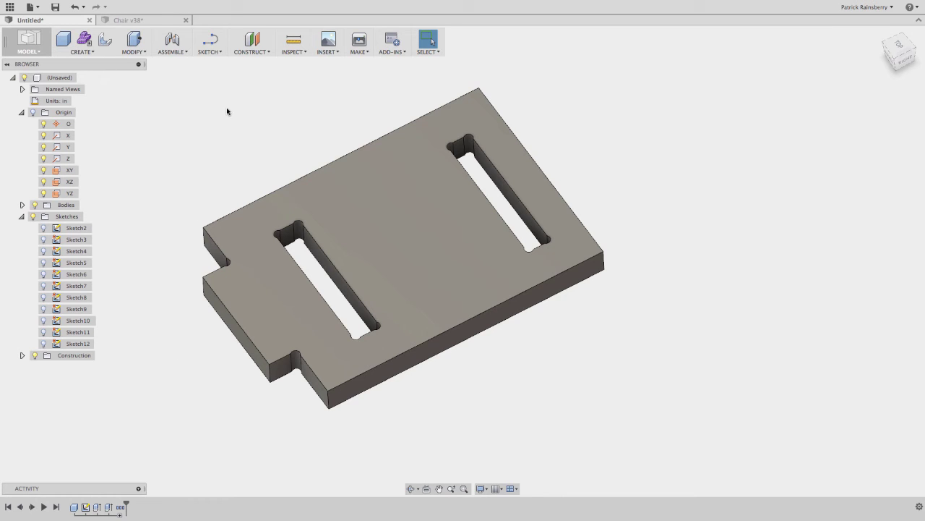
pyautogui.click(141, 52)
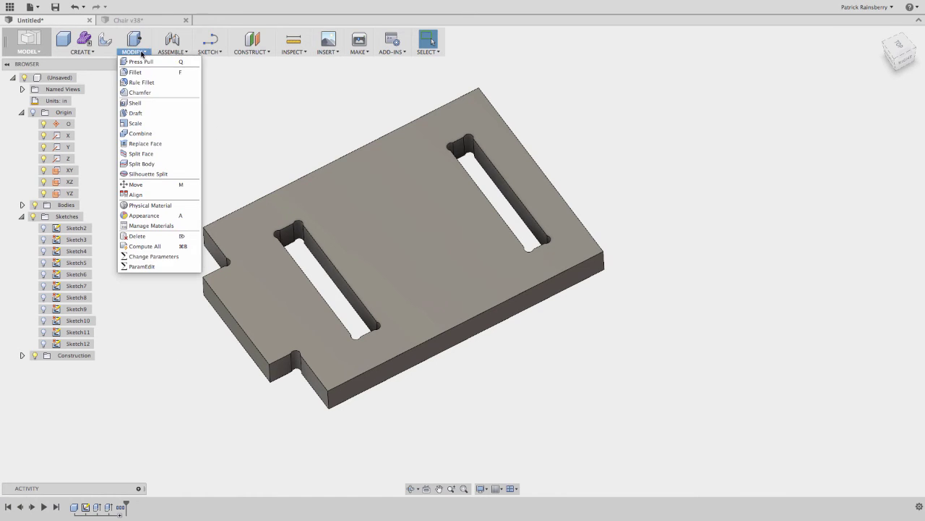
pyautogui.click(144, 257)
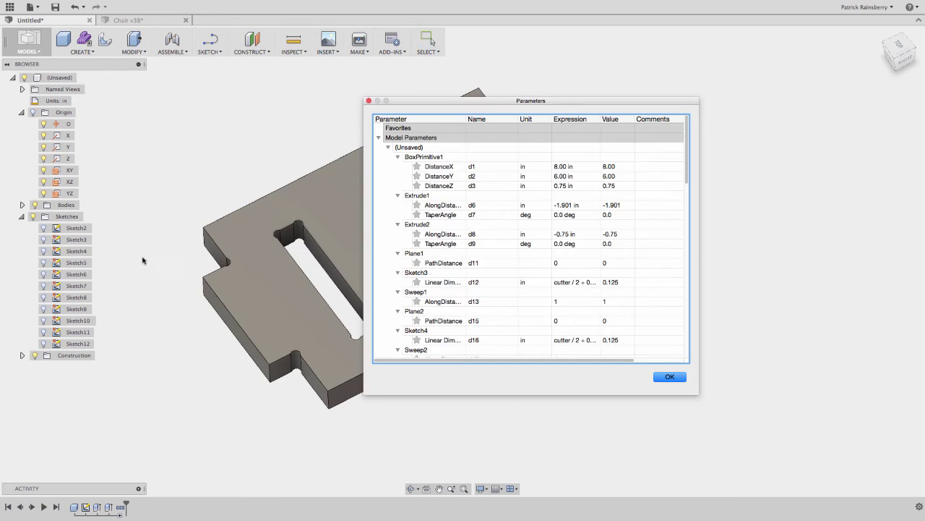
pyautogui.click(378, 137)
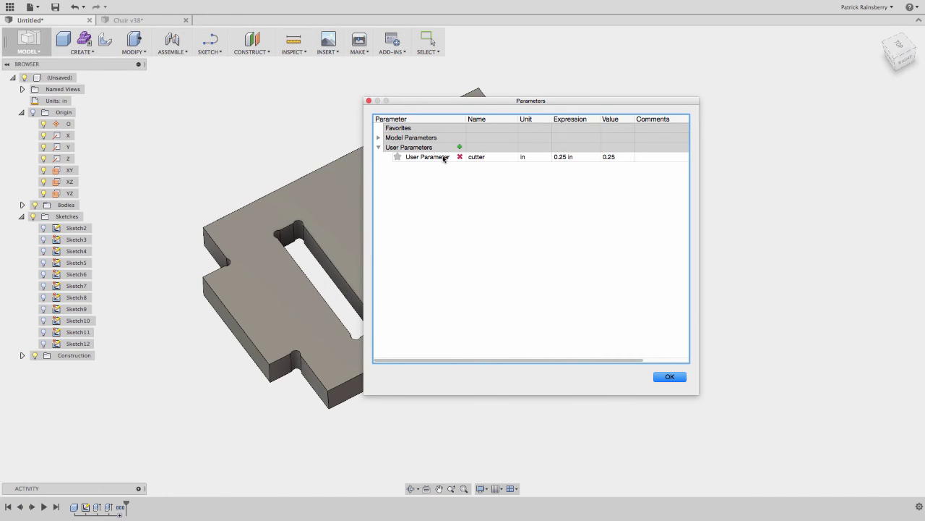
pyautogui.click(569, 158)
pyautogui.click(569, 158)
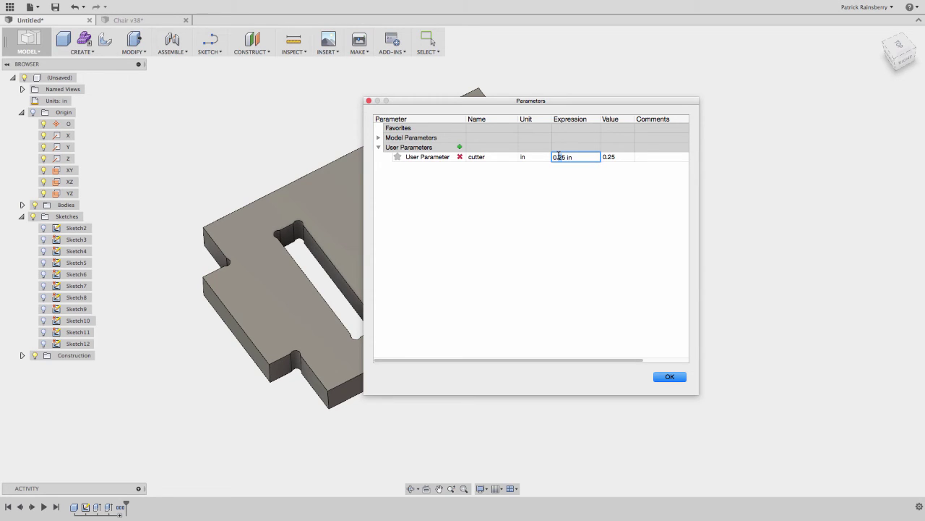
pyautogui.press('BackSpace')
pyautogui.write('37')
pyautogui.click(671, 377)
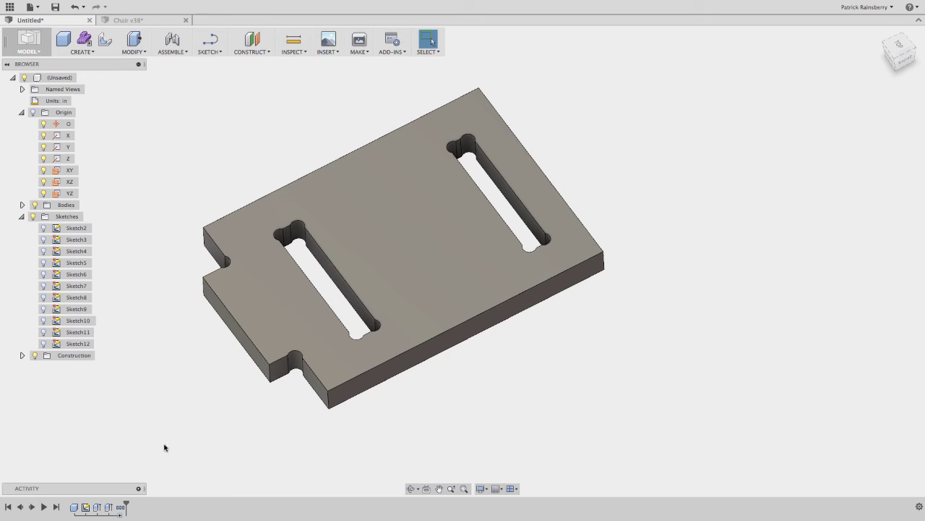
# Step: Show Sketch2 and drag the right slot rectangle's corners to narrow it and move it nearer the far edge
pyautogui.click(44, 228)
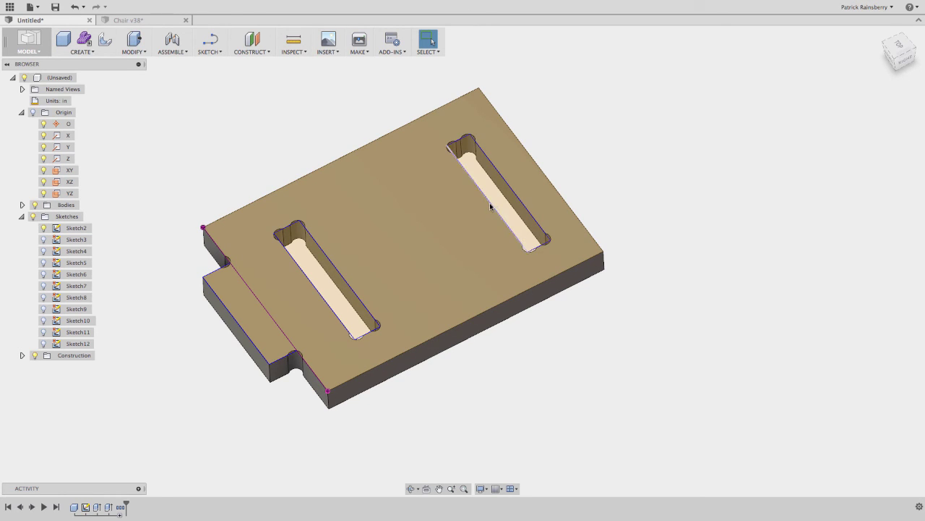
pyautogui.moveTo(490, 203); pyautogui.dragTo(412, 253)
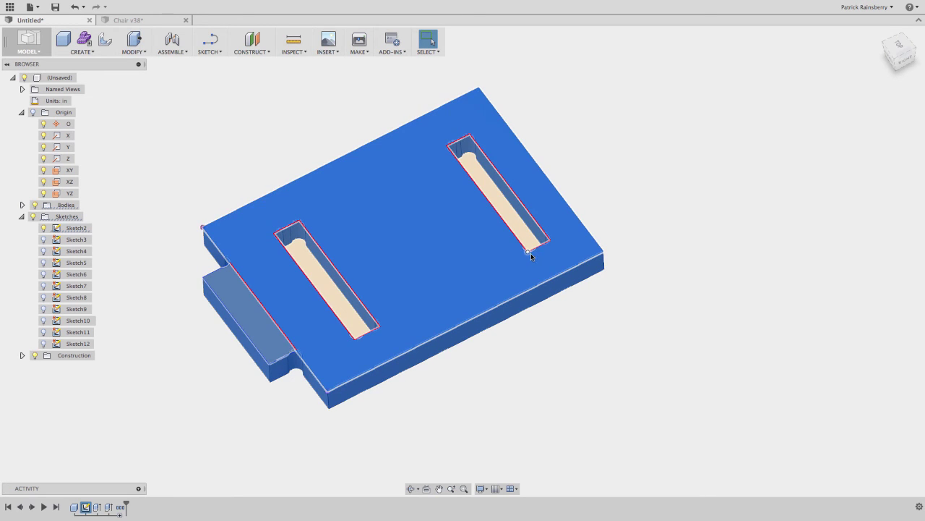
pyautogui.press('r')
pyautogui.click(434, 288)
pyautogui.click(545, 250)
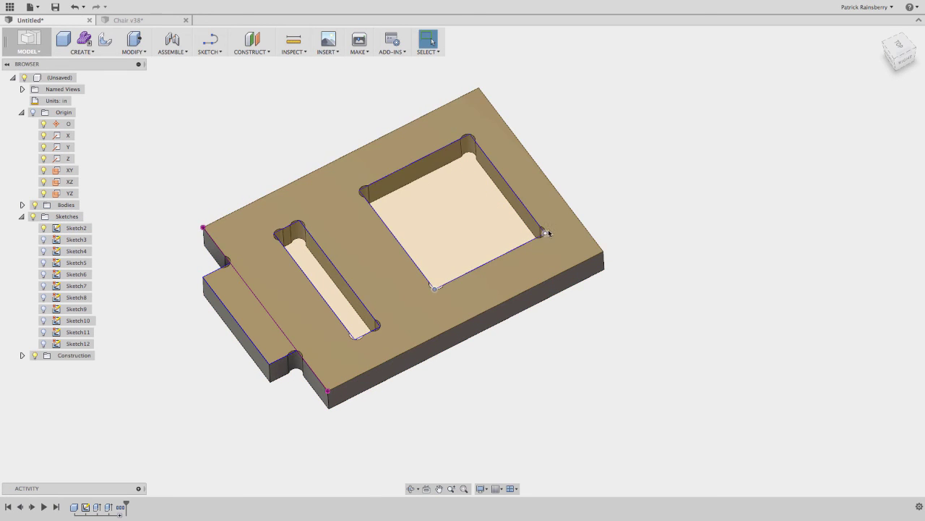
pyautogui.click(469, 282)
pyautogui.press('Escape')
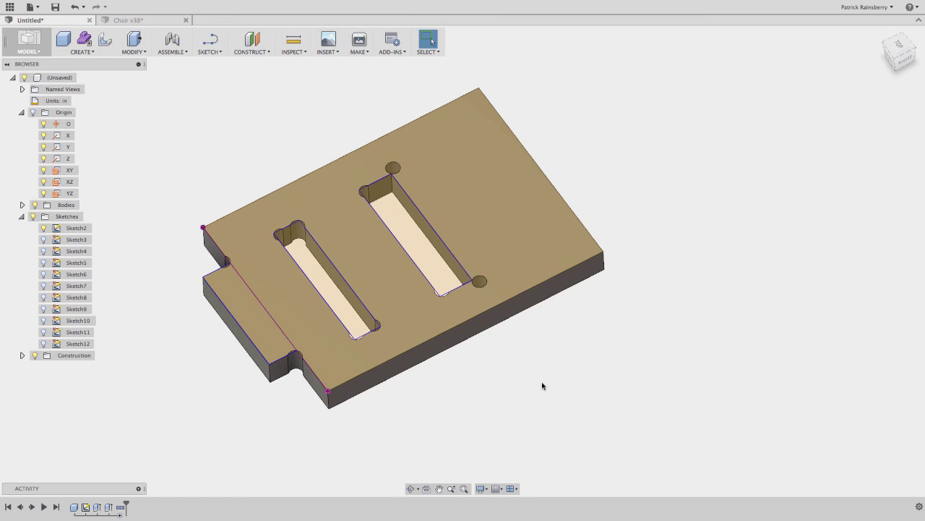
pyautogui.moveTo(121, 509)
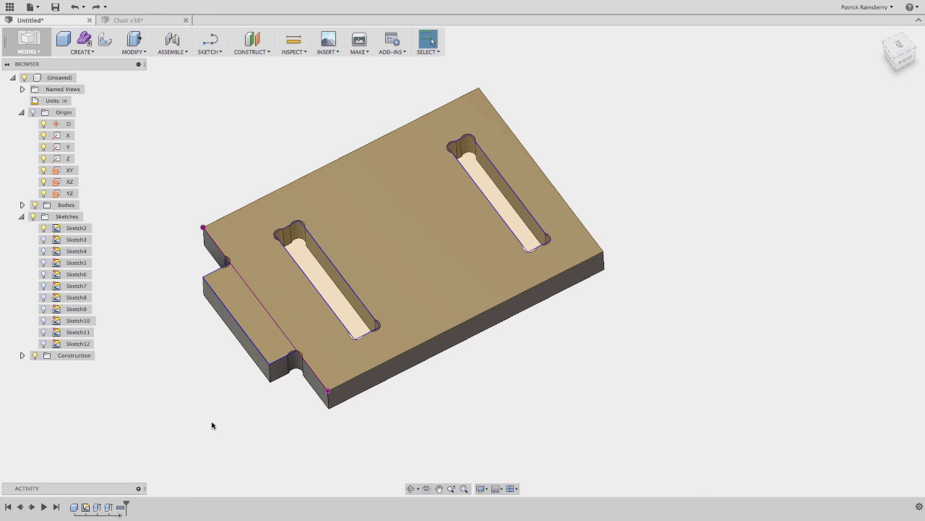
# Step: Delete the dogbone timeline group together with its features and sketches
pyautogui.rightClick(121, 508)
pyautogui.click(130, 471)
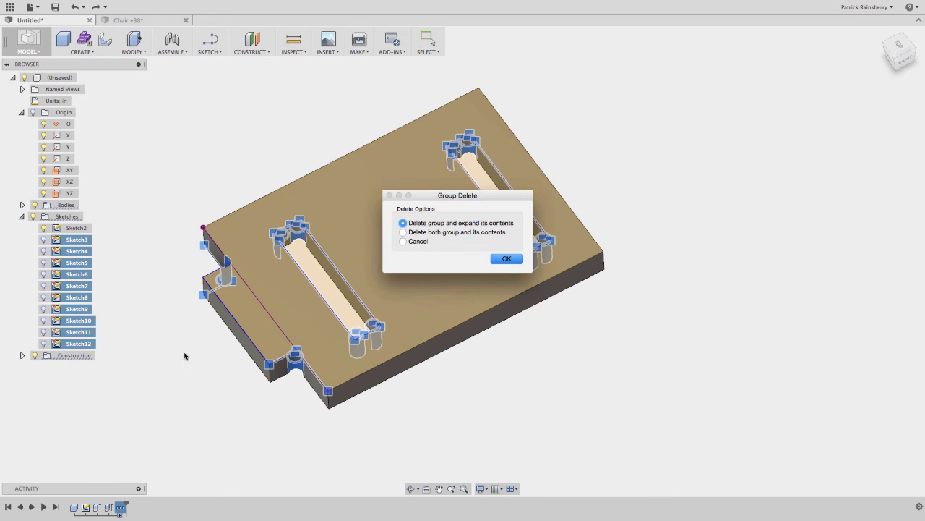
pyautogui.click(442, 233)
pyautogui.click(506, 258)
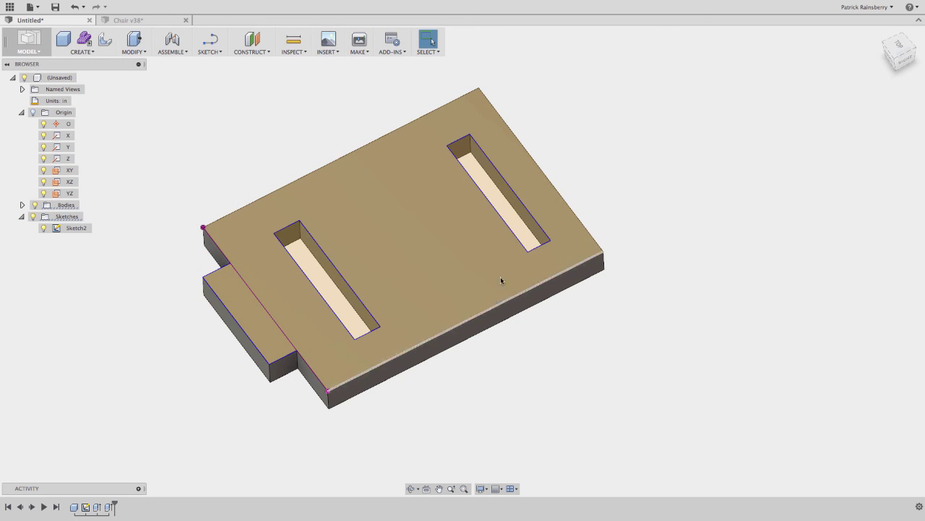
# Step: Drag the right pocket's vertices back into a narrower slot and hide Sketch2
pyautogui.moveTo(430, 302); pyautogui.dragTo(429, 304)
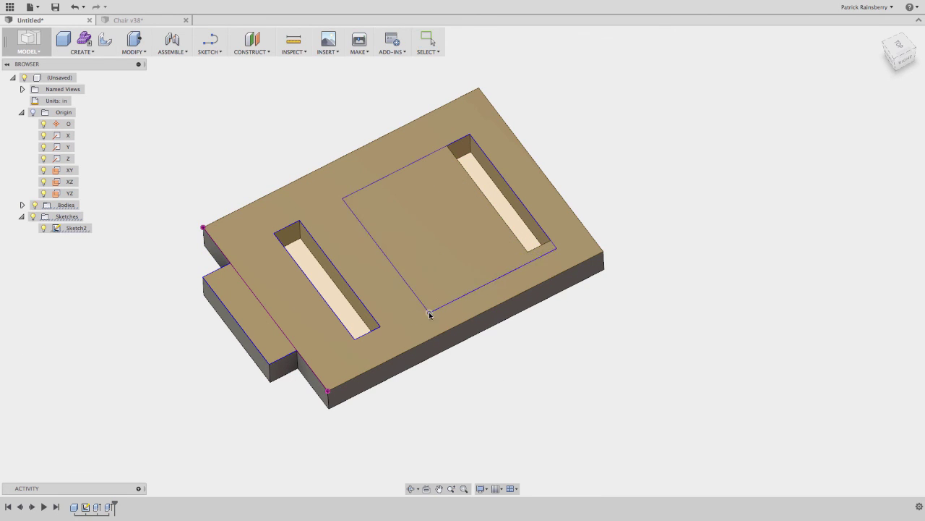
pyautogui.moveTo(551, 244); pyautogui.dragTo(469, 280)
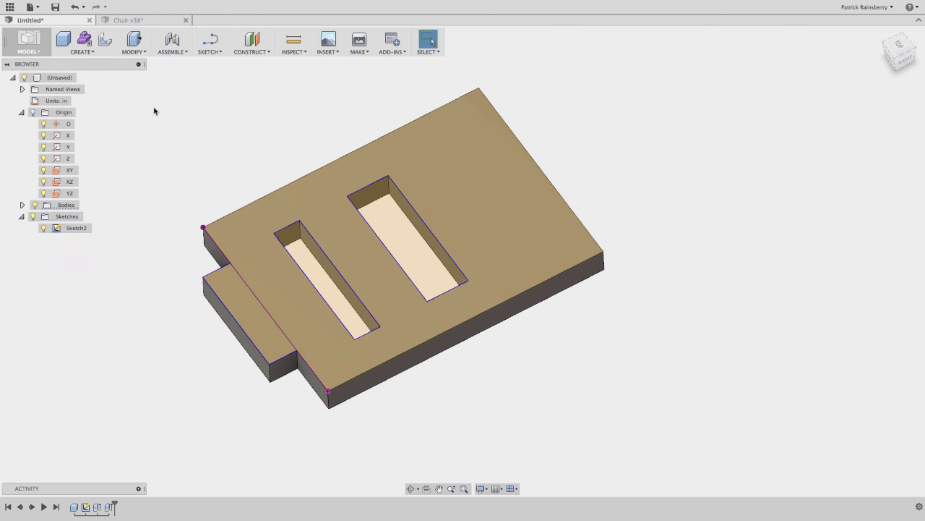
pyautogui.click(44, 228)
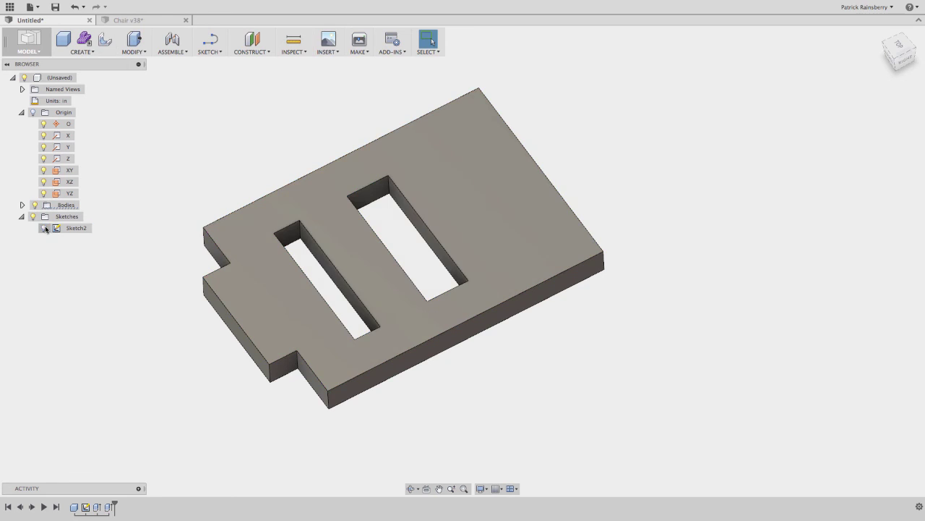
pyautogui.click(105, 40)
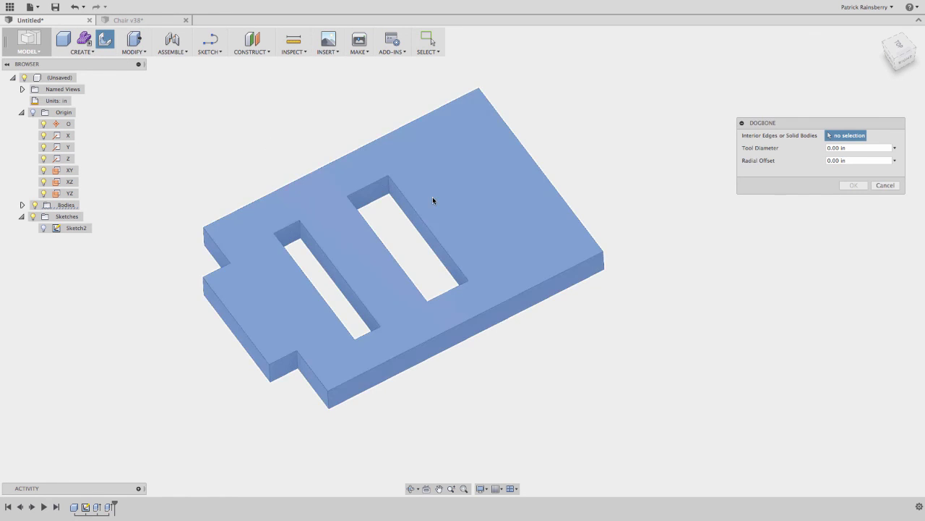
# Step: Apply dogbone cuts to the plate body with Tool Diameter set to the 'cutter' parameter
pyautogui.click(432, 196)
pyautogui.click(836, 147)
pyautogui.hotkey('ctrl', 'a')
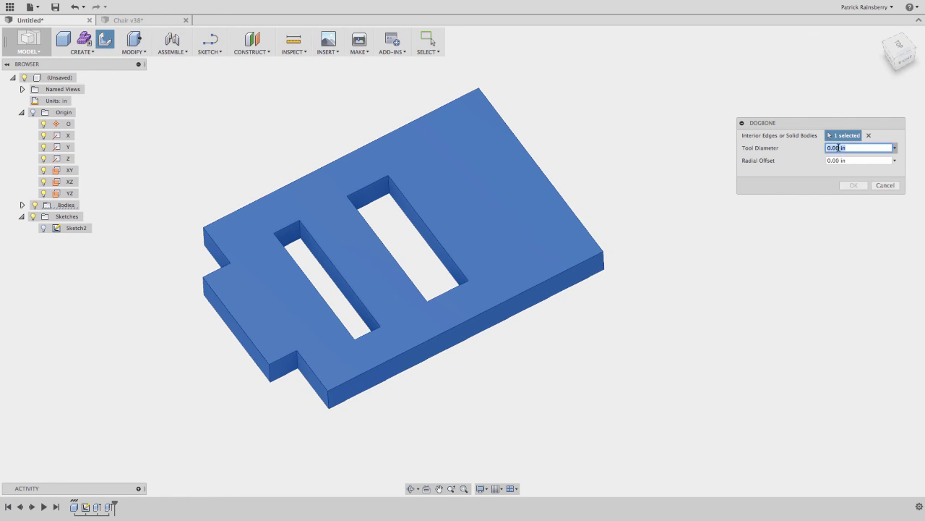
pyautogui.write('cutter')
pyautogui.press('Return')
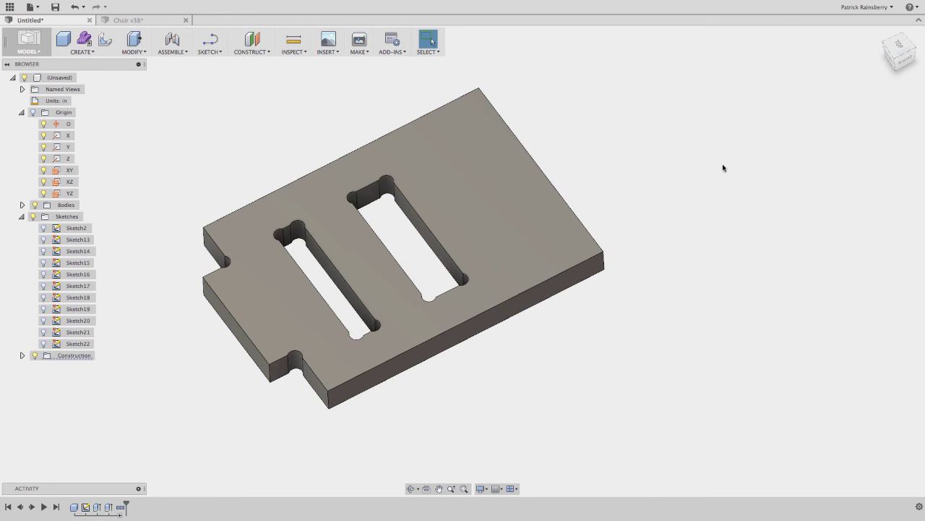